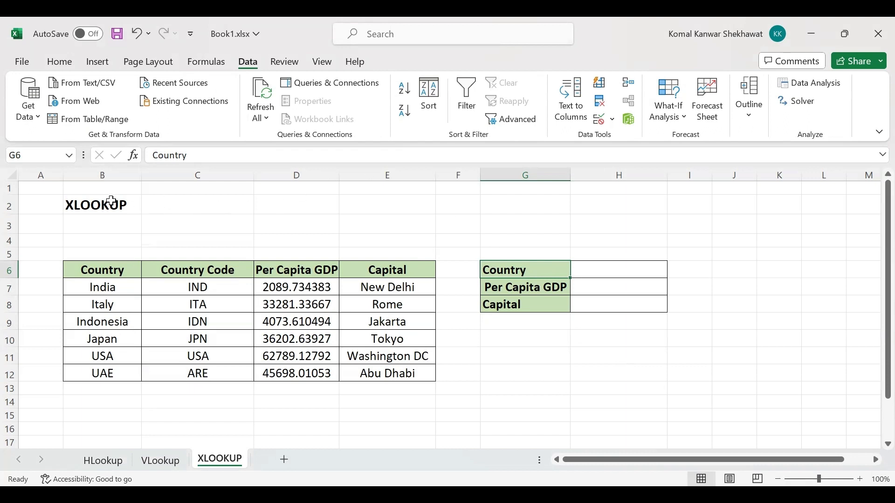
pyautogui.click(112, 202)
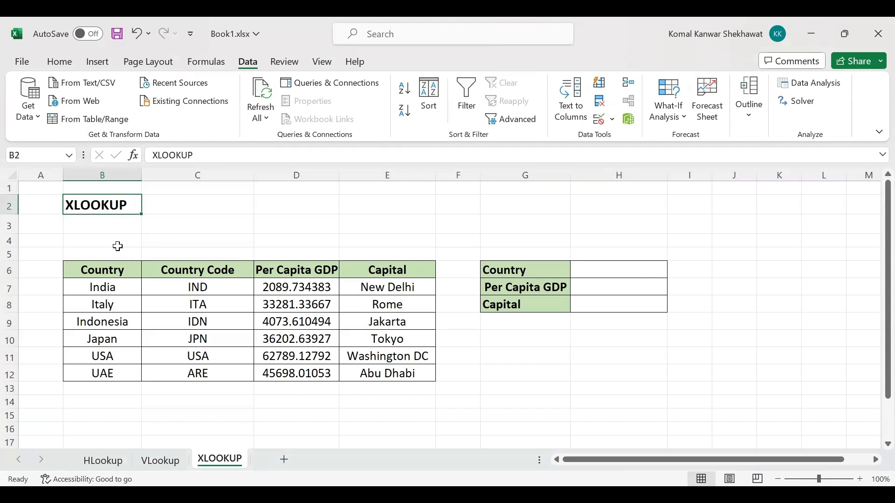
pyautogui.click(210, 175)
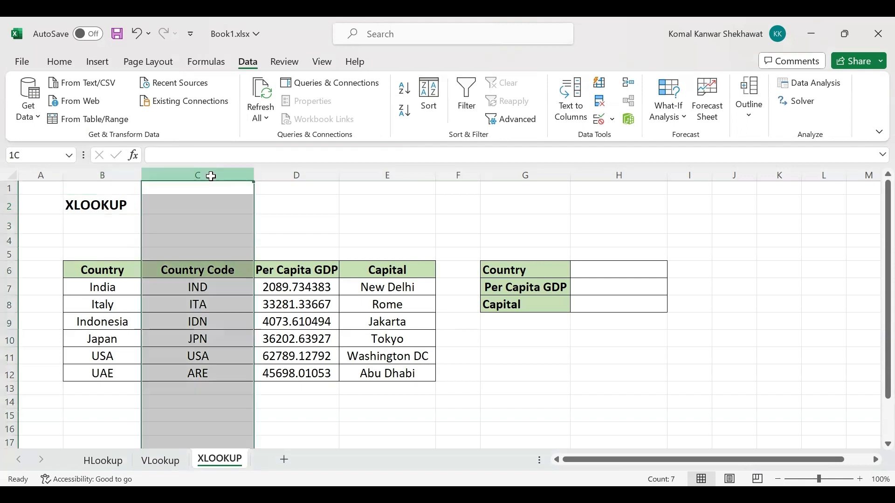
pyautogui.click(298, 168)
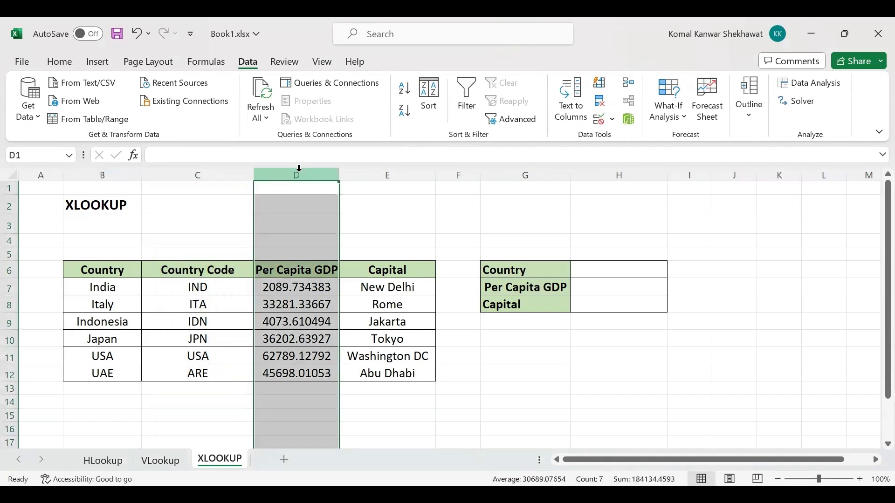
pyautogui.click(381, 166)
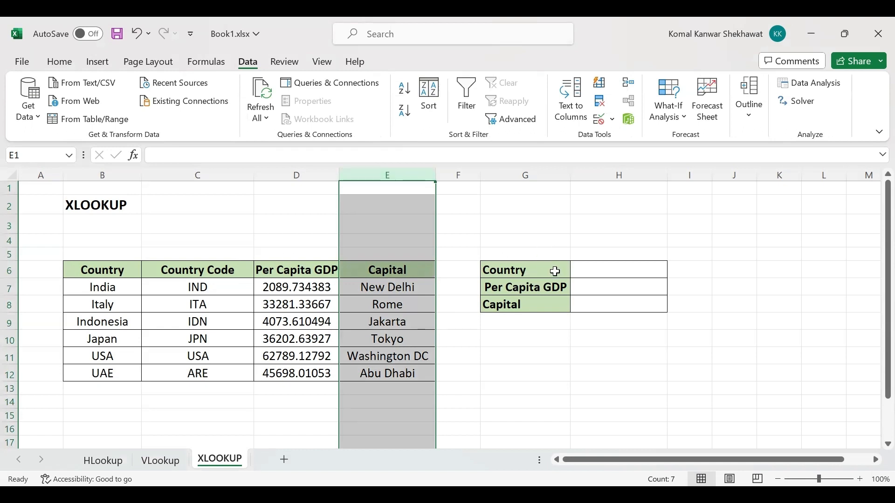
# Step: Copy India from the source table's Country column into the lookup Country cell H6
pyautogui.doubleClick(591, 271)
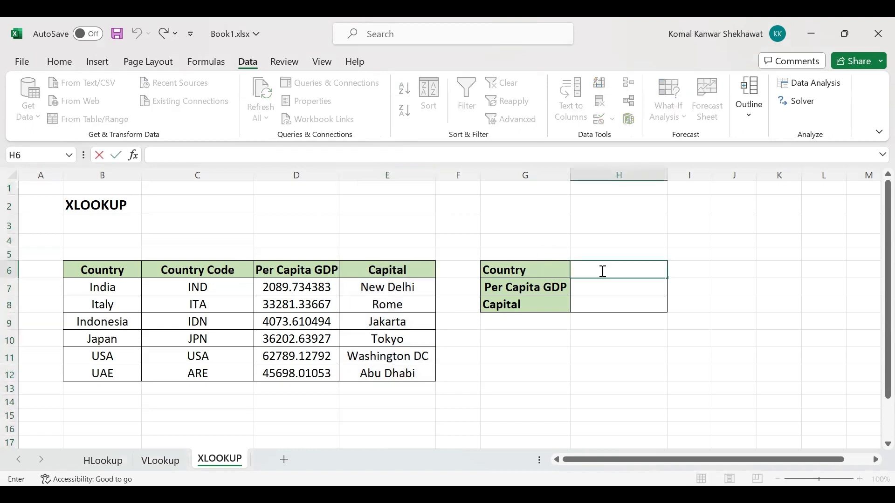
pyautogui.click(94, 287)
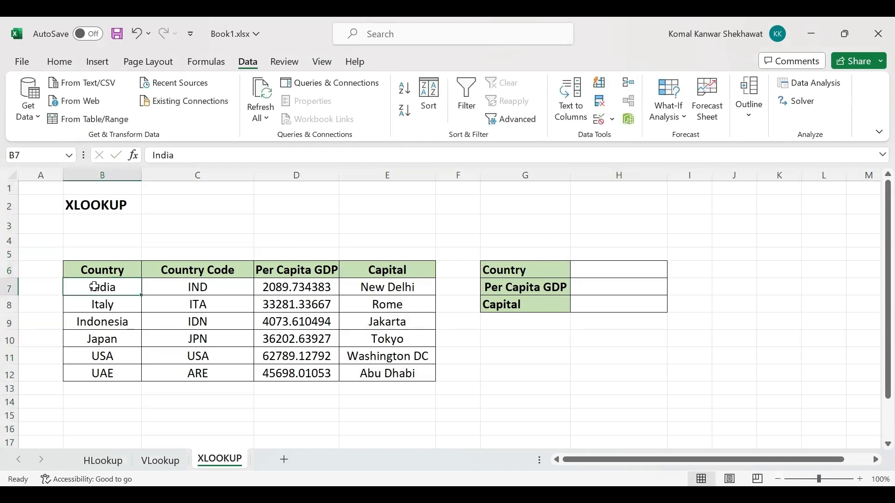
pyautogui.hotkey('ctrl', 'c')
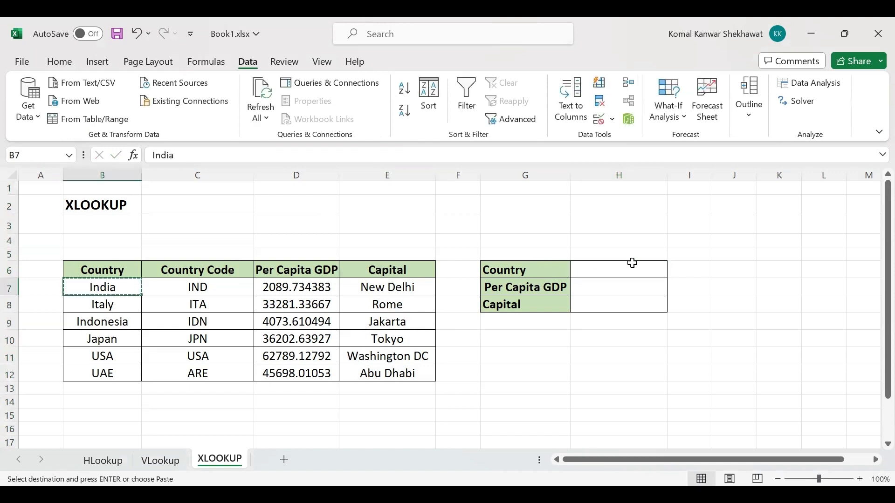
pyautogui.click(618, 264)
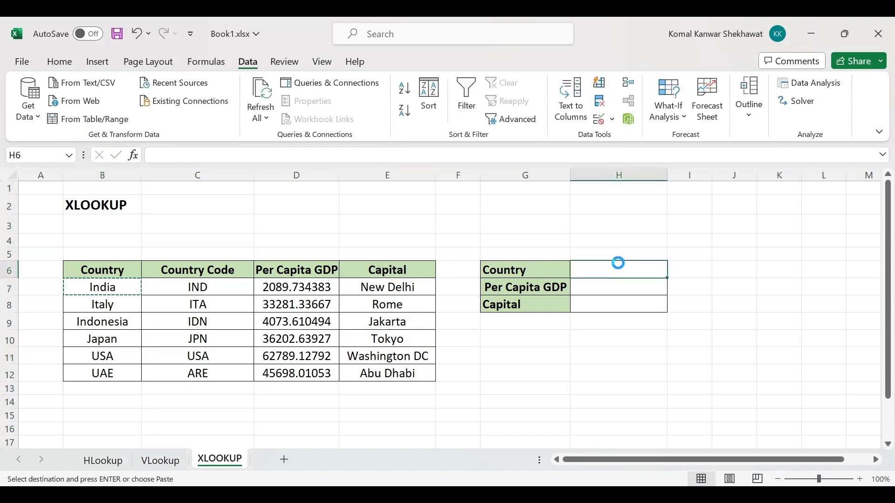
pyautogui.hotkey('ctrl', 'v')
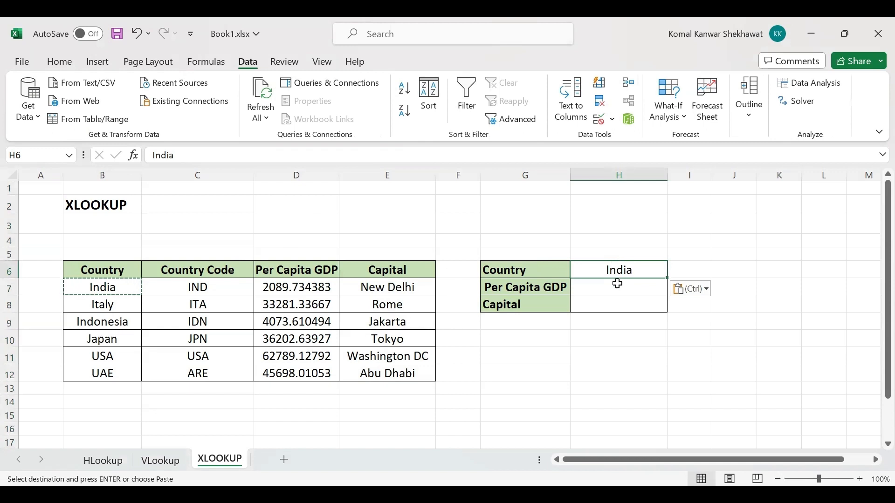
# Step: Look up the country's Per Capita GDP in H7 with the formula =XLOOKUP(H6,B7:B12,D7:D12)
pyautogui.click(618, 284)
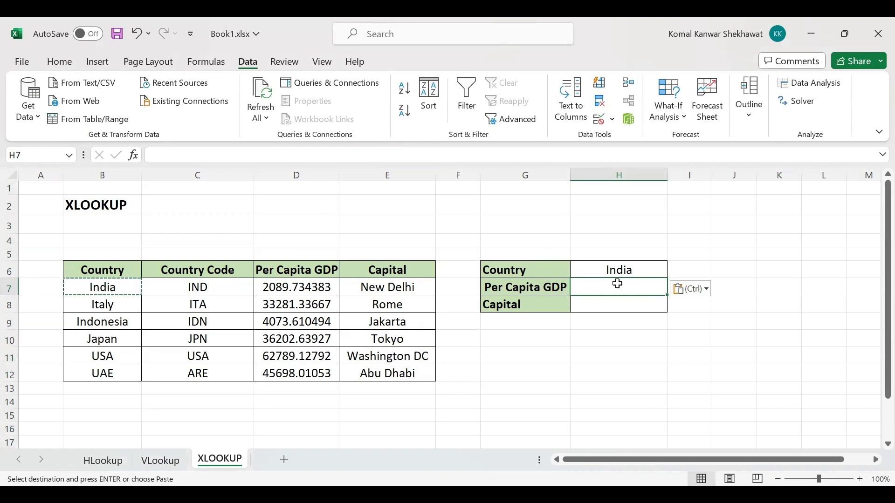
pyautogui.doubleClick(618, 285)
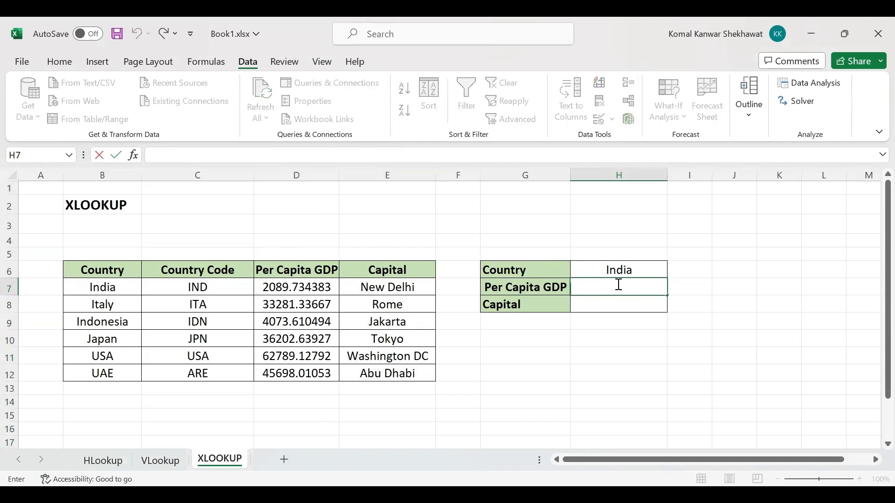
pyautogui.write('=XLOO')
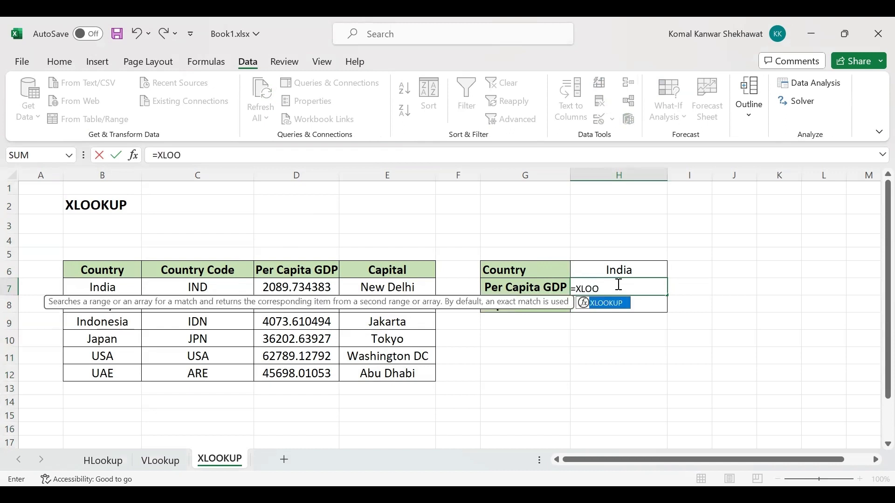
pyautogui.doubleClick(613, 310)
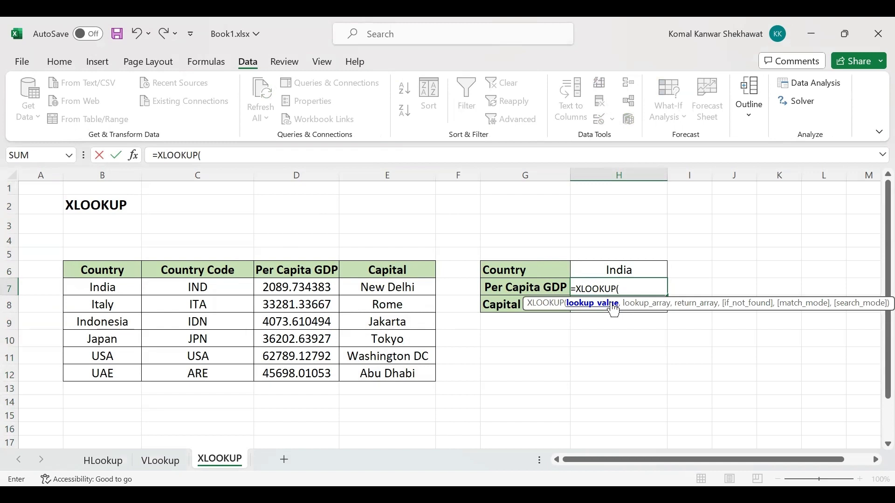
pyautogui.click(624, 270)
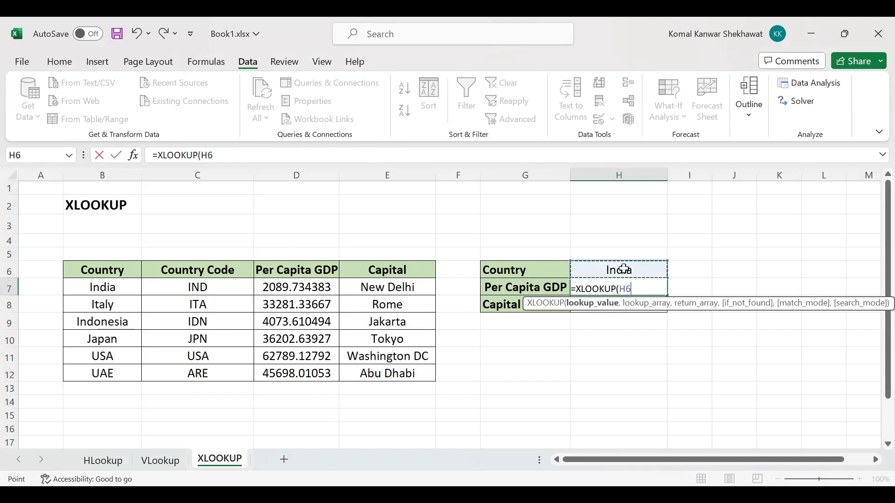
pyautogui.write(',')
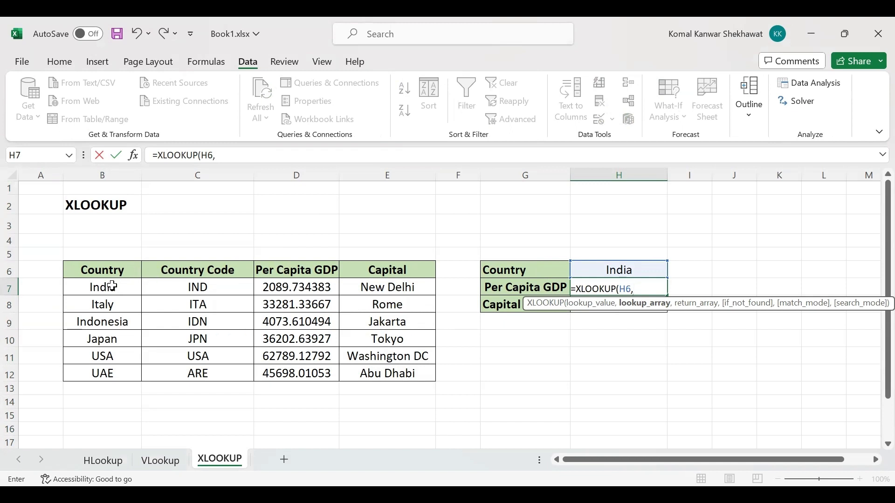
pyautogui.moveTo(112, 286); pyautogui.dragTo(108, 372)
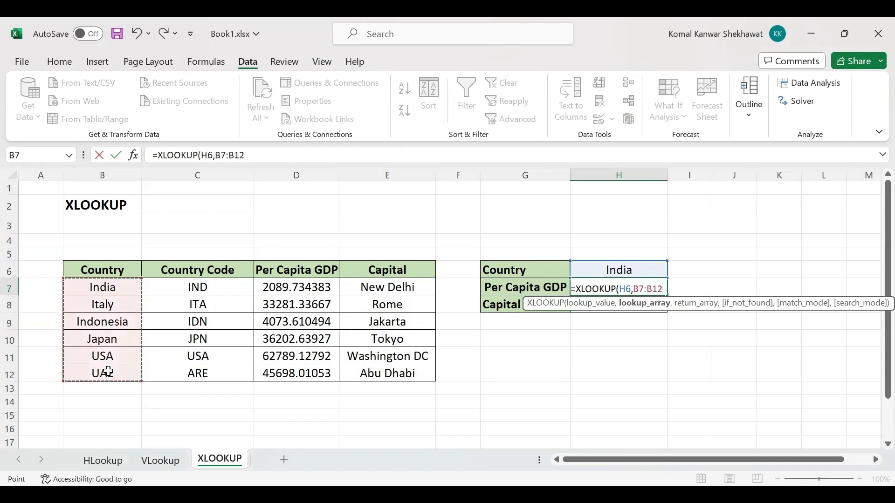
pyautogui.write(',')
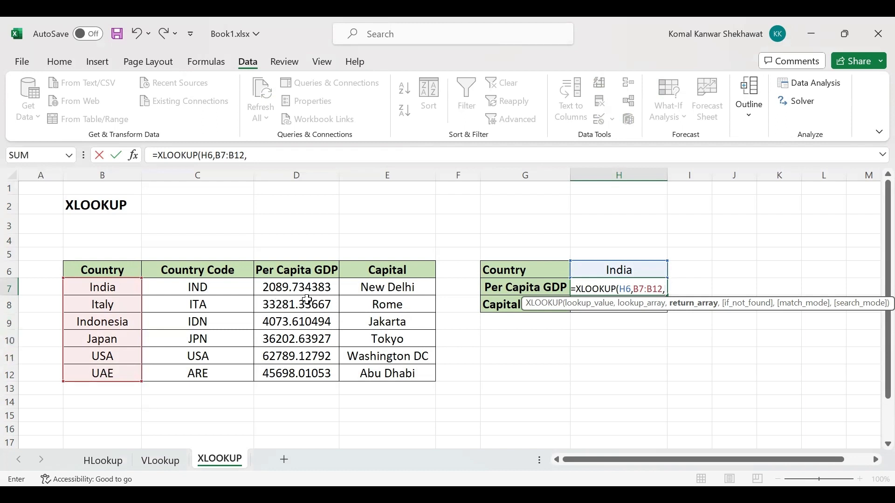
pyautogui.moveTo(316, 286); pyautogui.dragTo(316, 310)
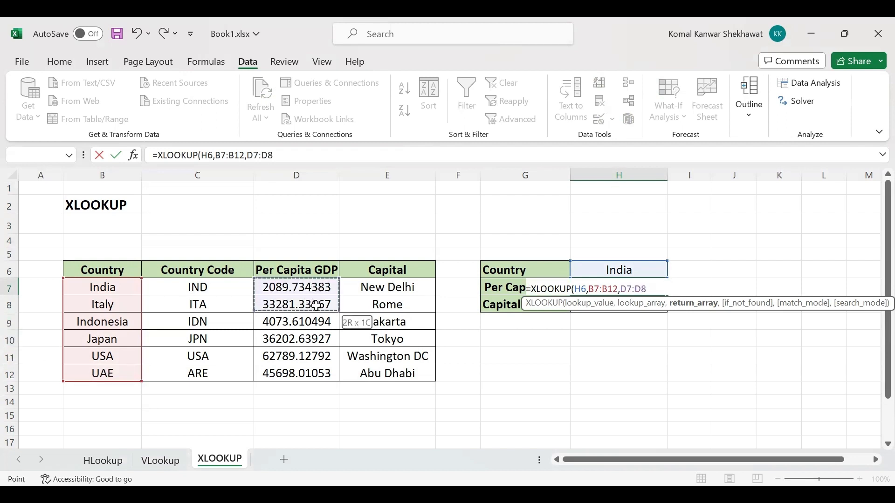
pyautogui.moveTo(321, 354); pyautogui.dragTo(322, 370)
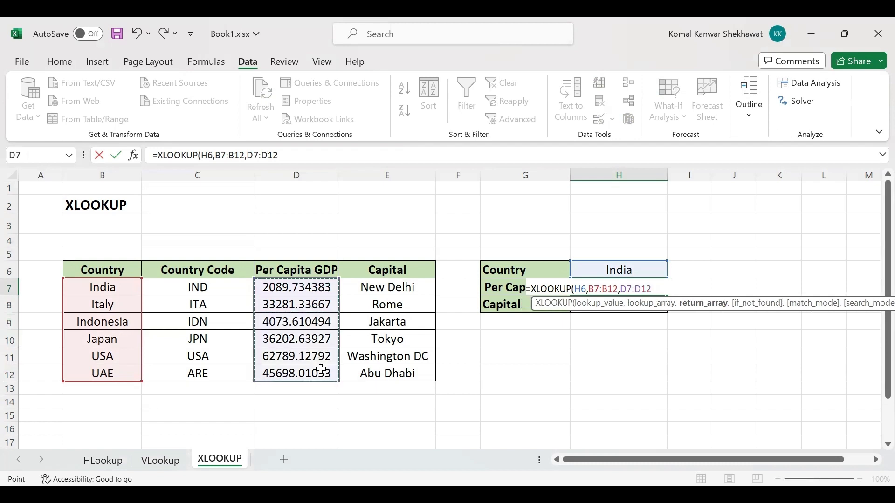
pyautogui.write(')')
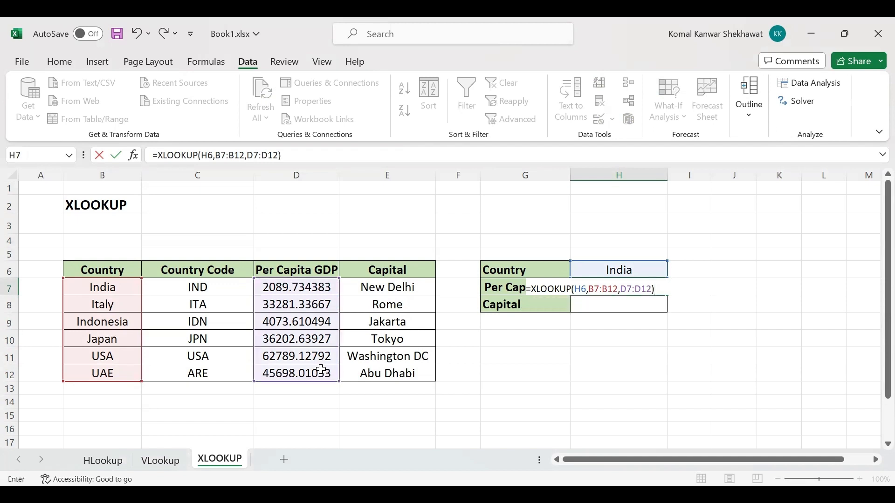
pyautogui.press('Return')
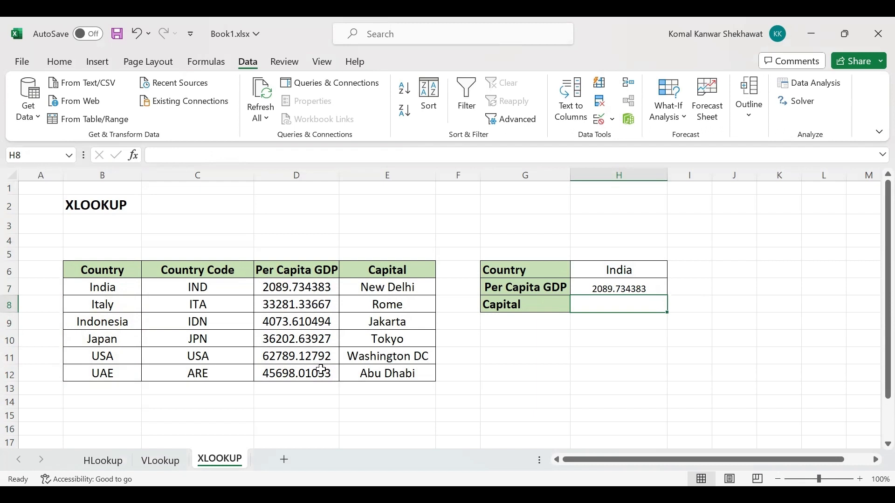
# Step: Look up the country's Capital in H8 with the formula =XLOOKUP(H6,B7:B12,E7:E12)
pyautogui.doubleClick(623, 309)
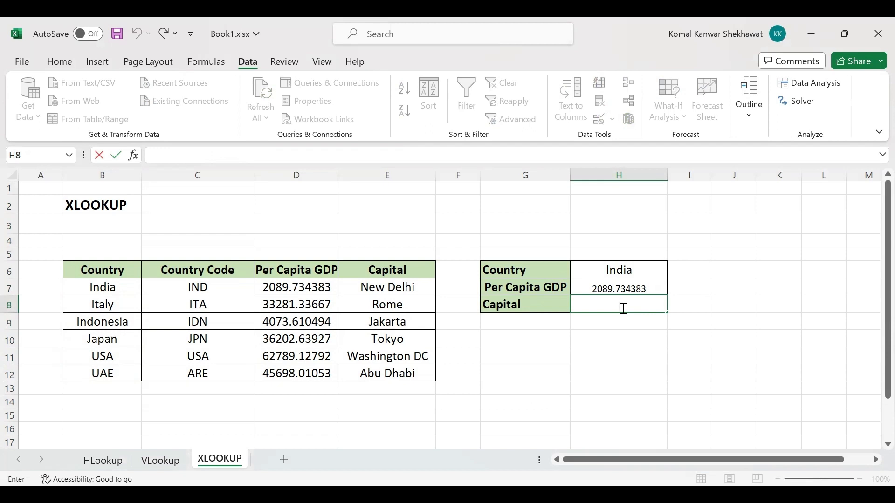
pyautogui.write('=')
pyautogui.write('XLOOKUP')
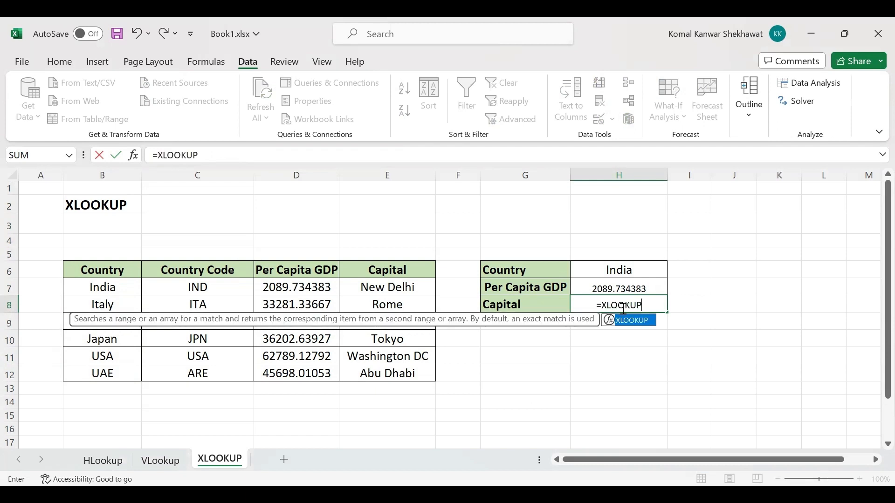
pyautogui.write('(')
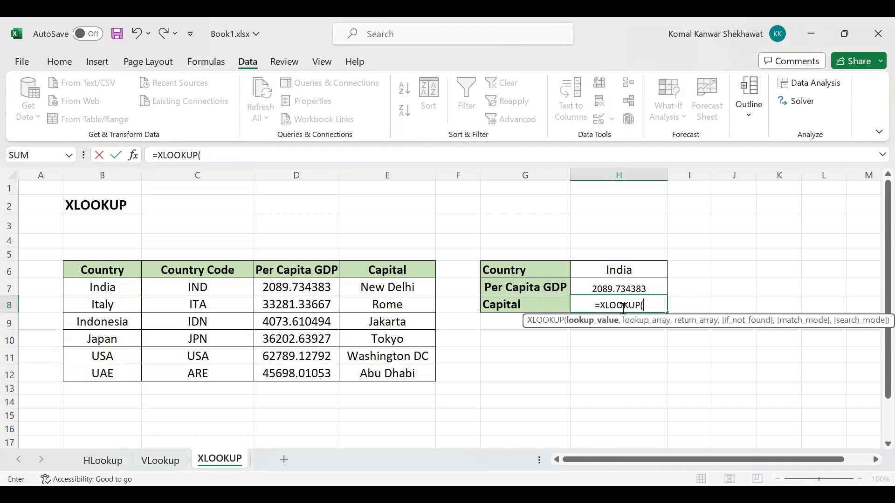
pyautogui.click(626, 269)
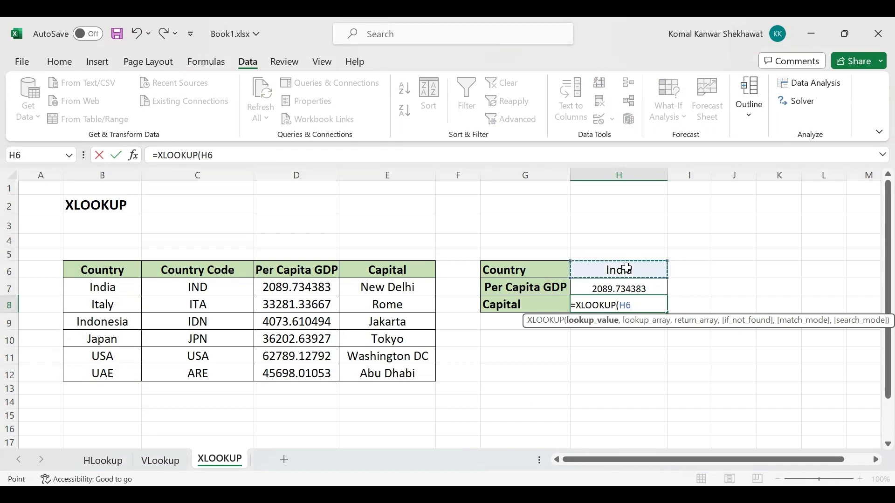
pyautogui.write(',')
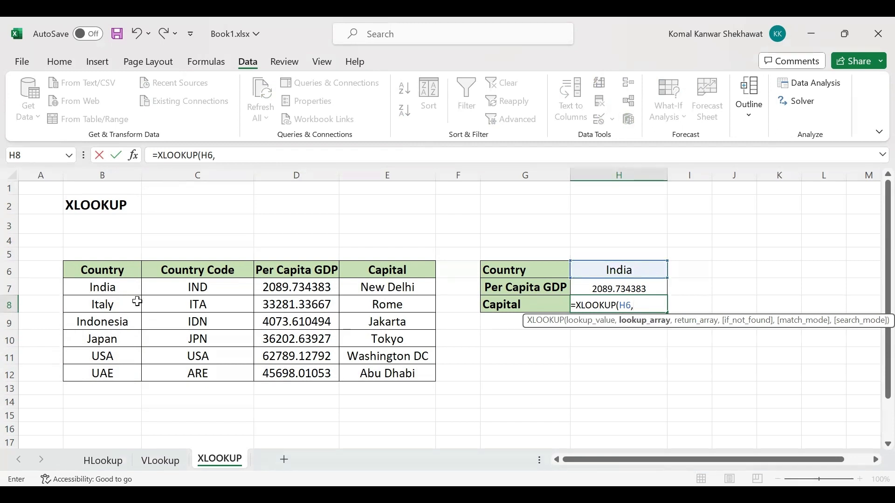
pyautogui.moveTo(118, 288); pyautogui.dragTo(118, 374)
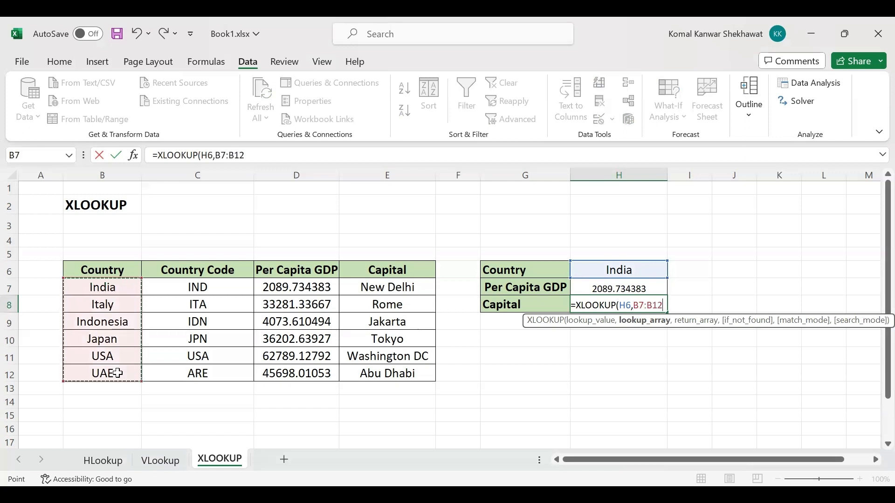
pyautogui.write(',')
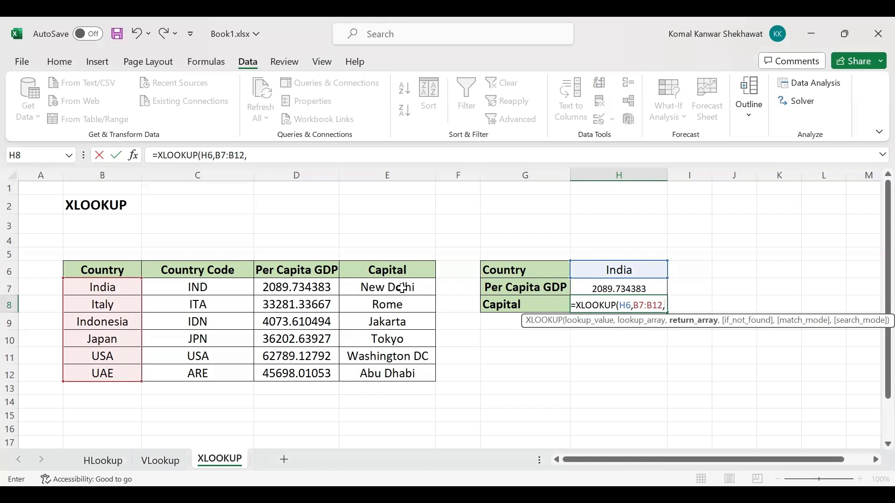
pyautogui.moveTo(402, 288); pyautogui.dragTo(402, 307)
pyautogui.moveTo(406, 365); pyautogui.dragTo(406, 373)
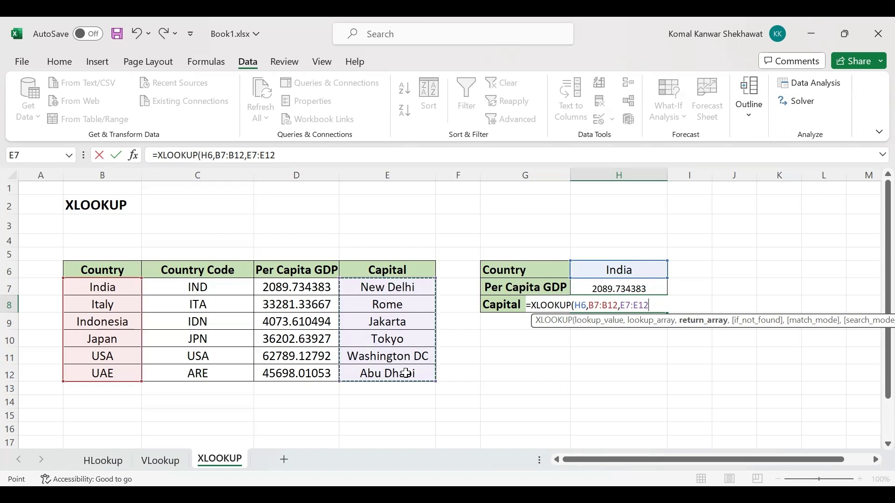
pyautogui.write(')')
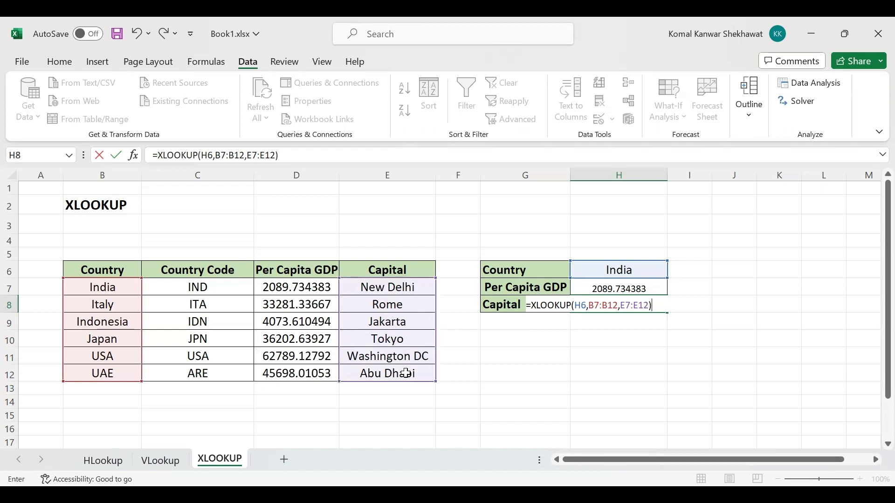
pyautogui.press('Return')
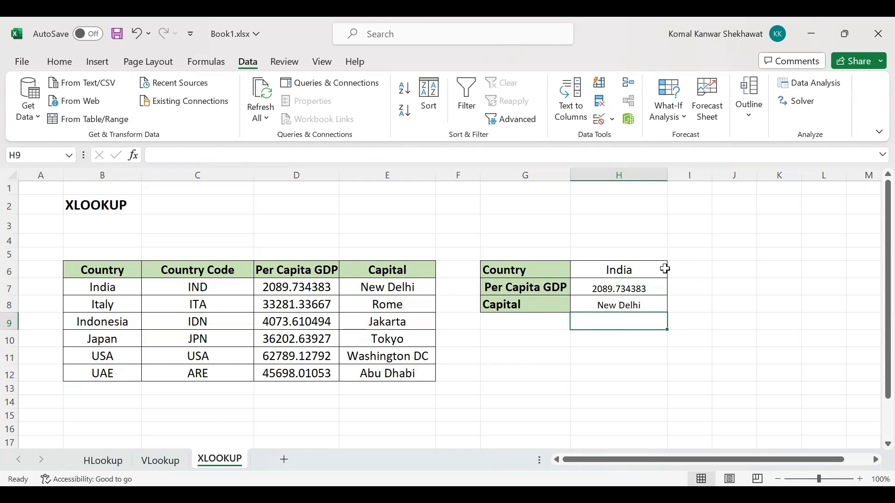
# Step: Replace the lookup Country in H6 with Japan, copied from the source table's Country column
pyautogui.click(651, 267)
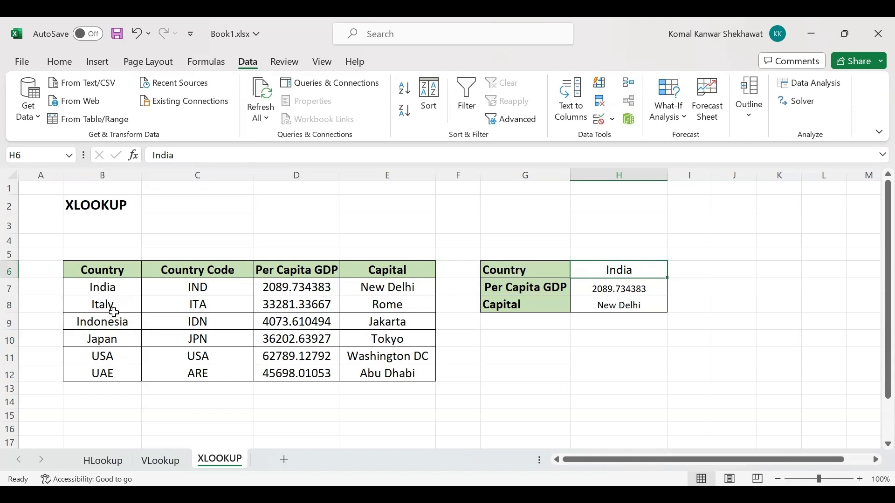
pyautogui.click(120, 338)
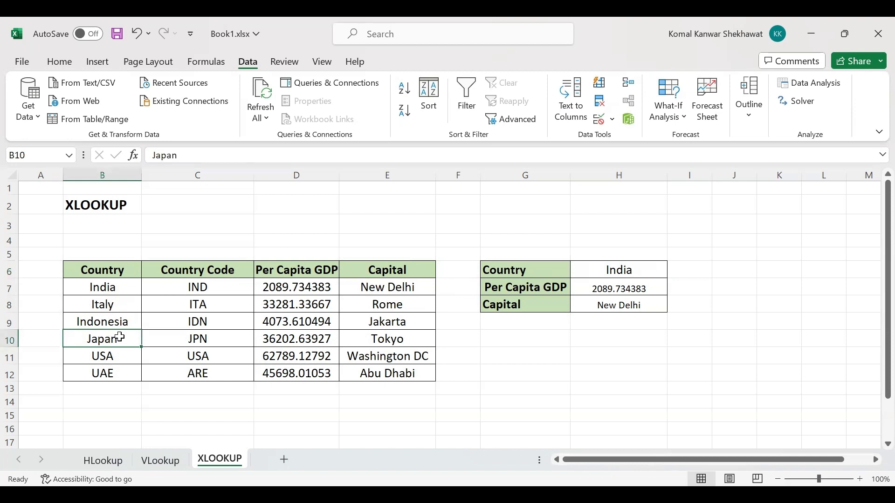
pyautogui.hotkey('ctrl', 'c')
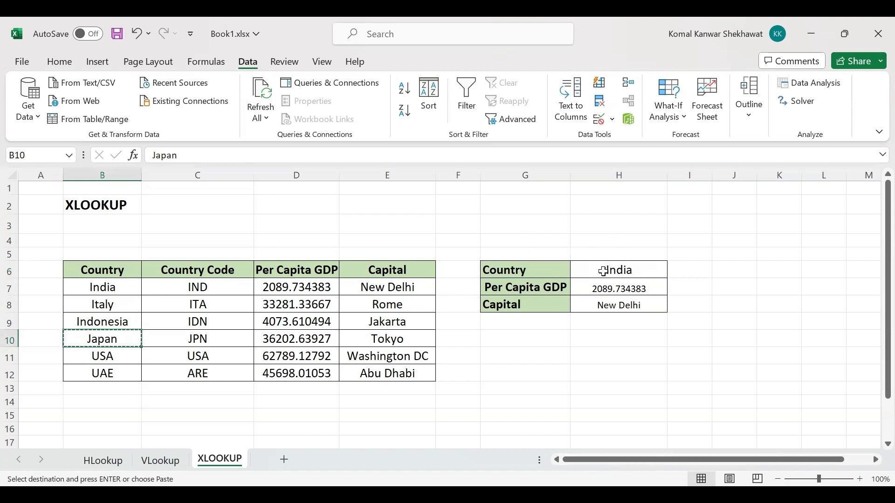
pyautogui.click(604, 271)
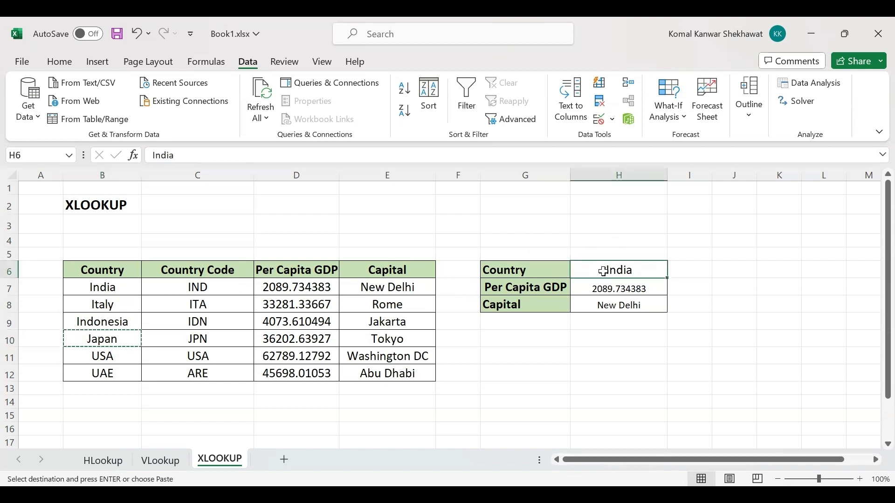
pyautogui.hotkey('ctrl', 'v')
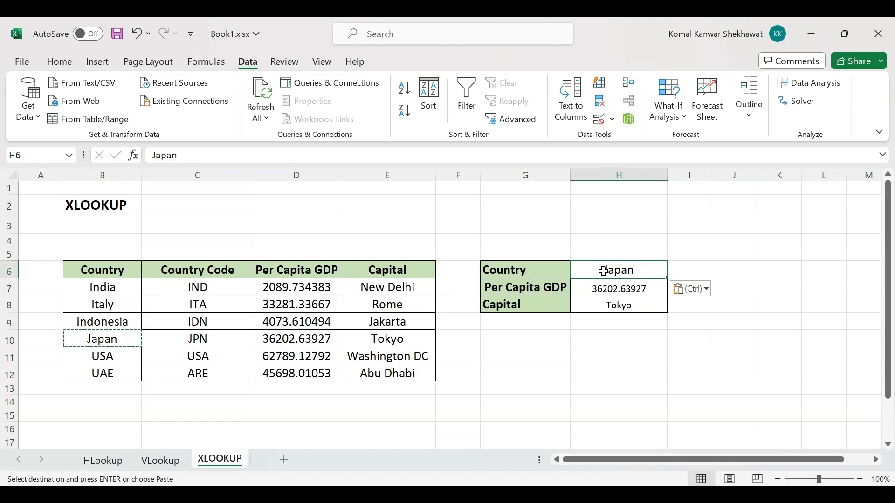
# Step: Add a country dropdown to the lookup table using List data validation with the source =$B$7:$B$12
pyautogui.click(612, 287)
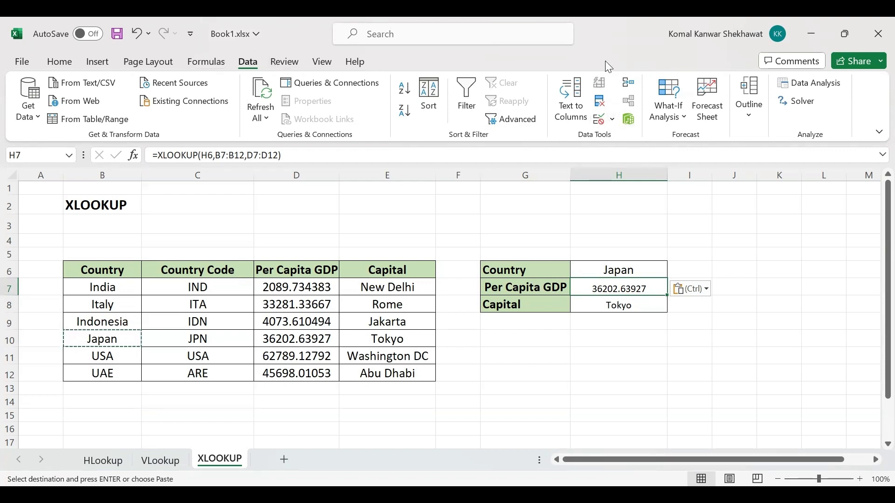
pyautogui.click(614, 123)
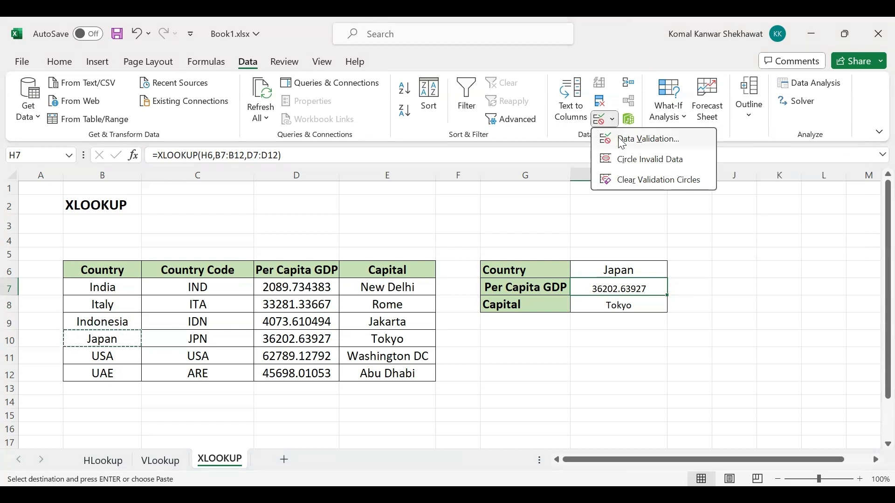
pyautogui.click(622, 140)
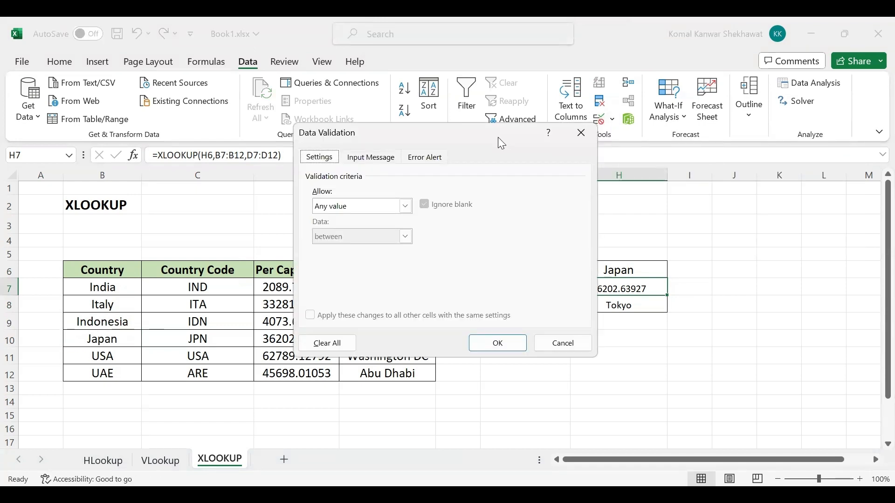
pyautogui.click(410, 208)
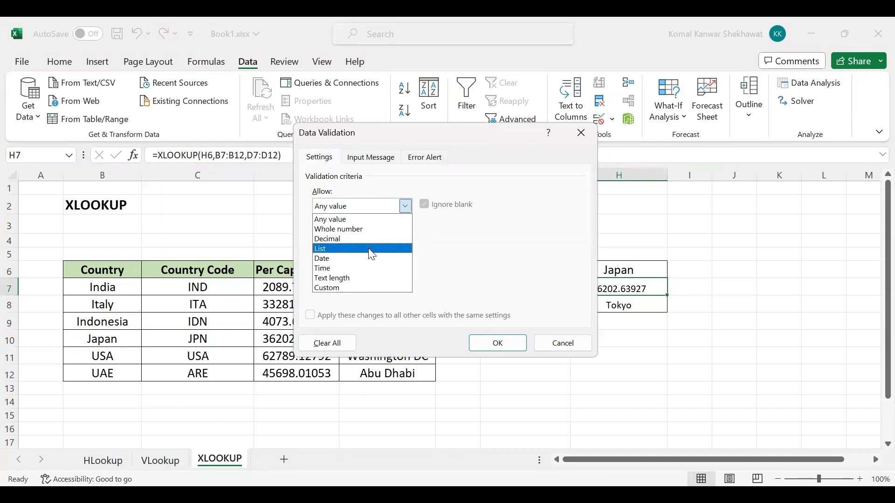
pyautogui.click(372, 254)
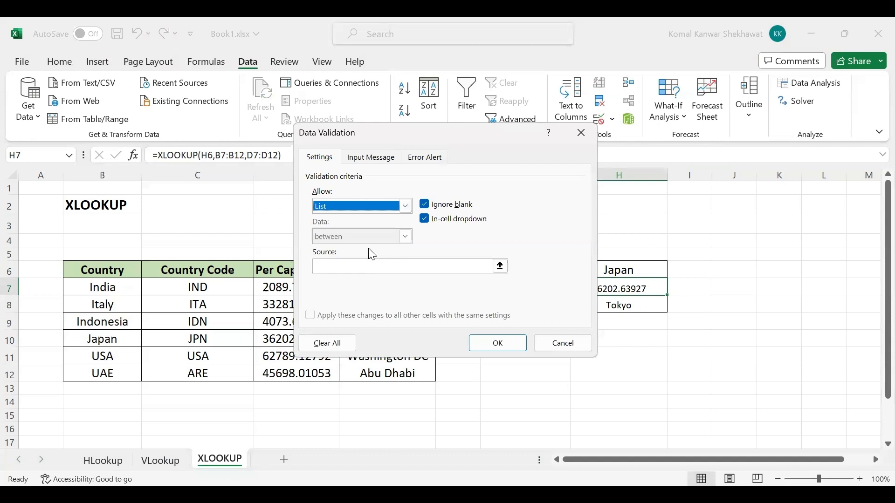
pyautogui.click(493, 268)
pyautogui.click(500, 266)
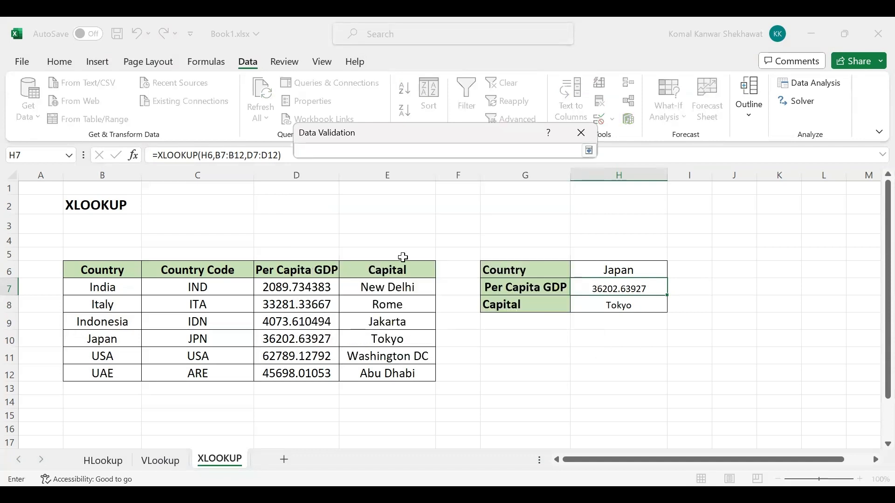
pyautogui.click(112, 285)
pyautogui.moveTo(112, 285); pyautogui.dragTo(112, 368)
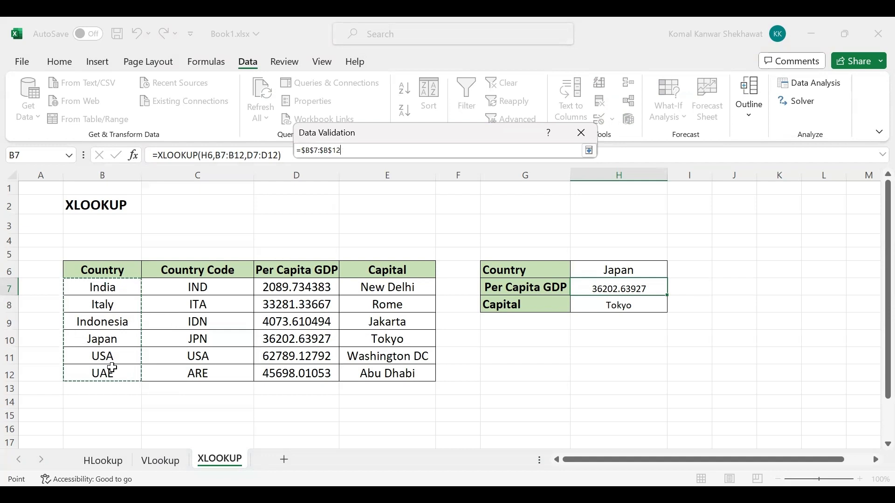
pyautogui.press('Return')
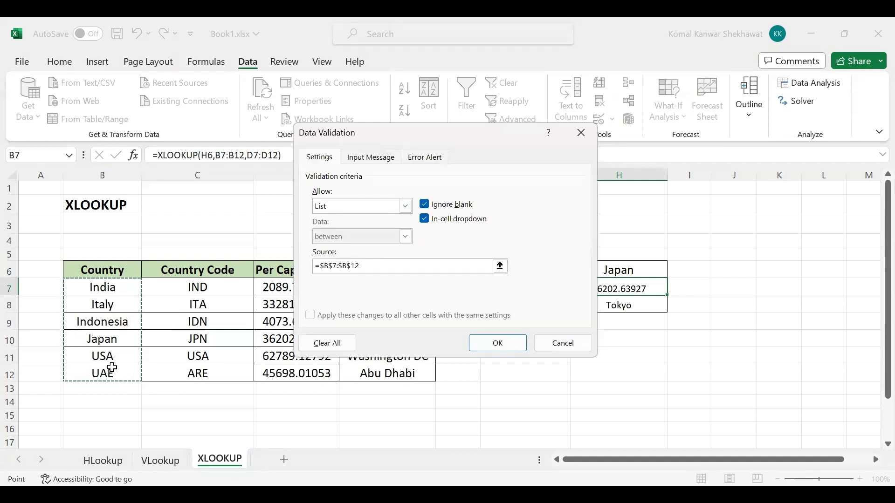
pyautogui.click(507, 343)
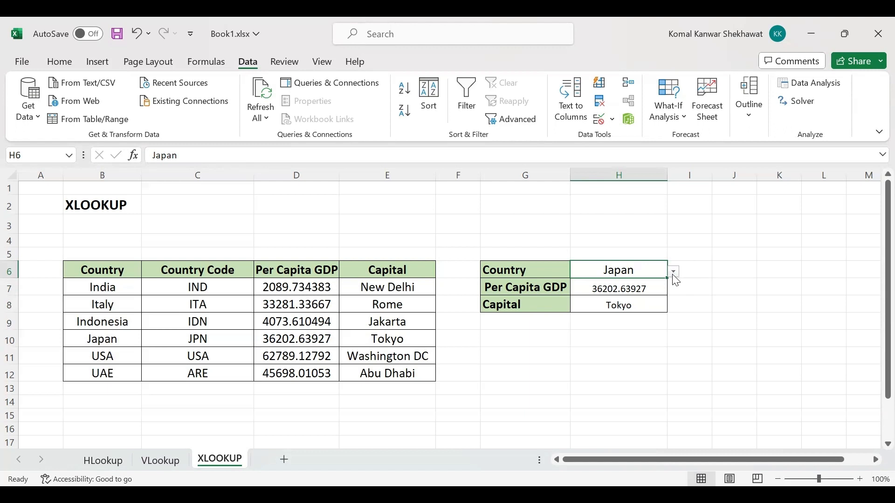
# Step: Test the lookups by choosing Italy, followed by USA, from the Country dropdown in H6
pyautogui.click(673, 274)
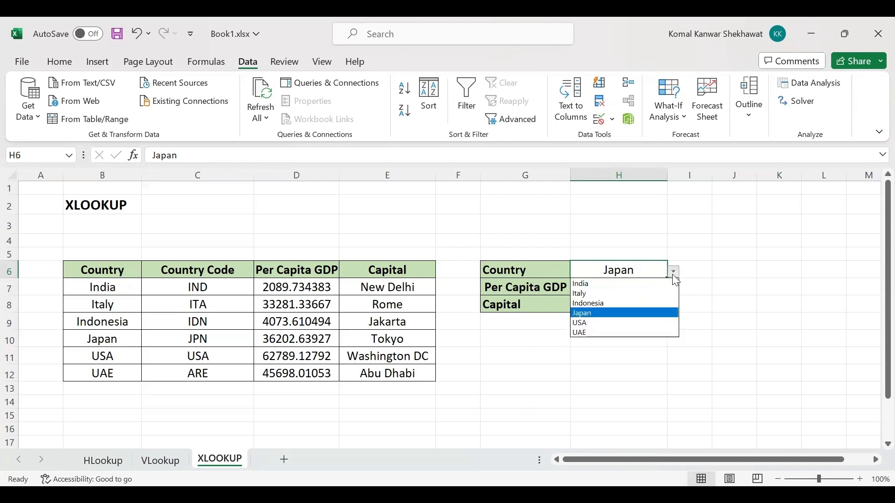
pyautogui.click(629, 300)
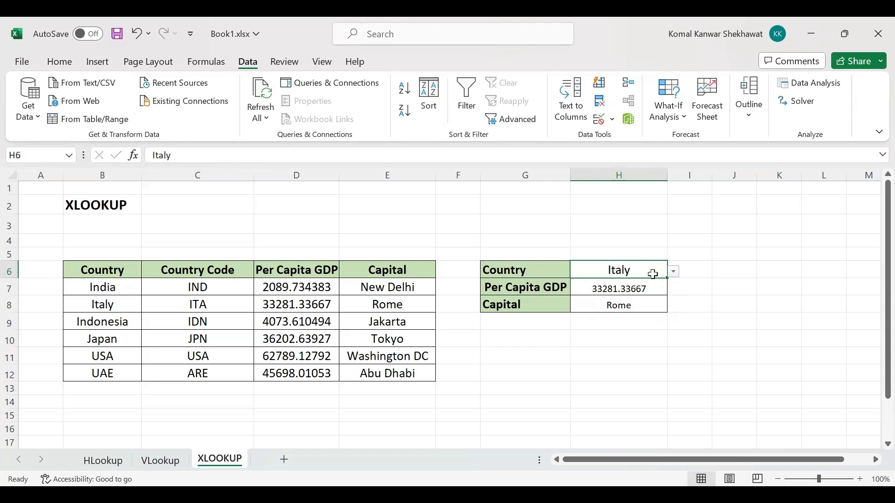
pyautogui.click(676, 276)
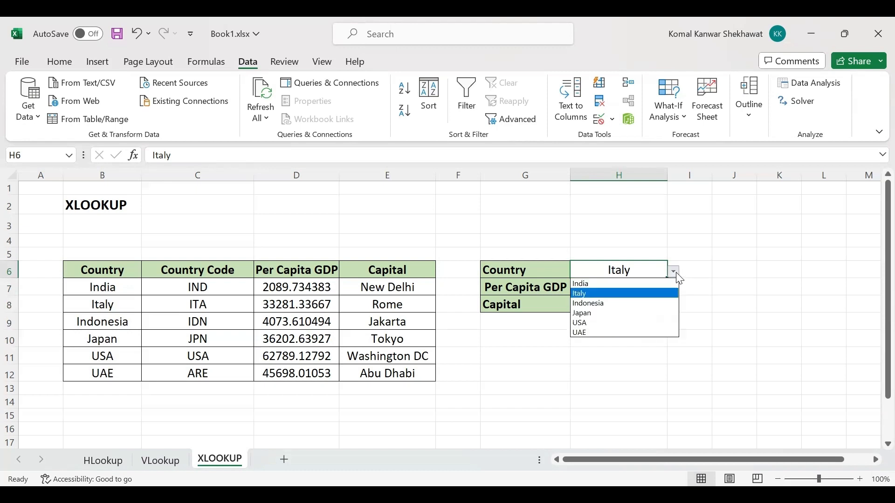
pyautogui.click(623, 323)
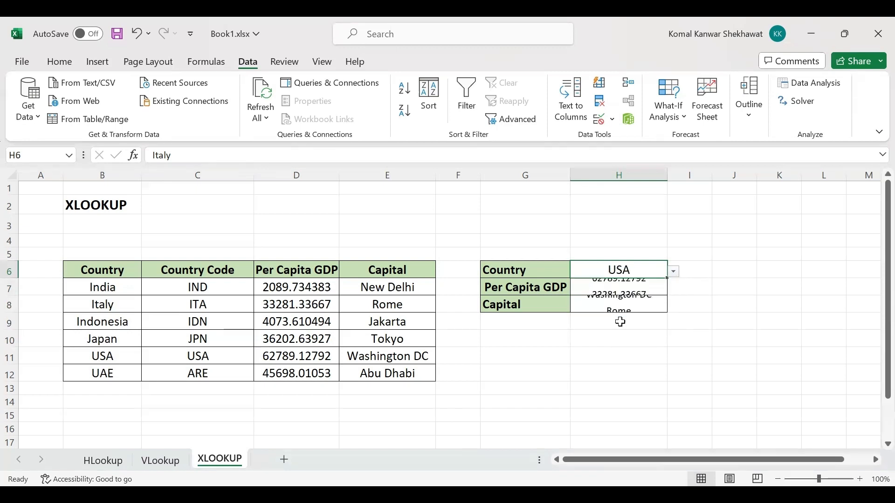